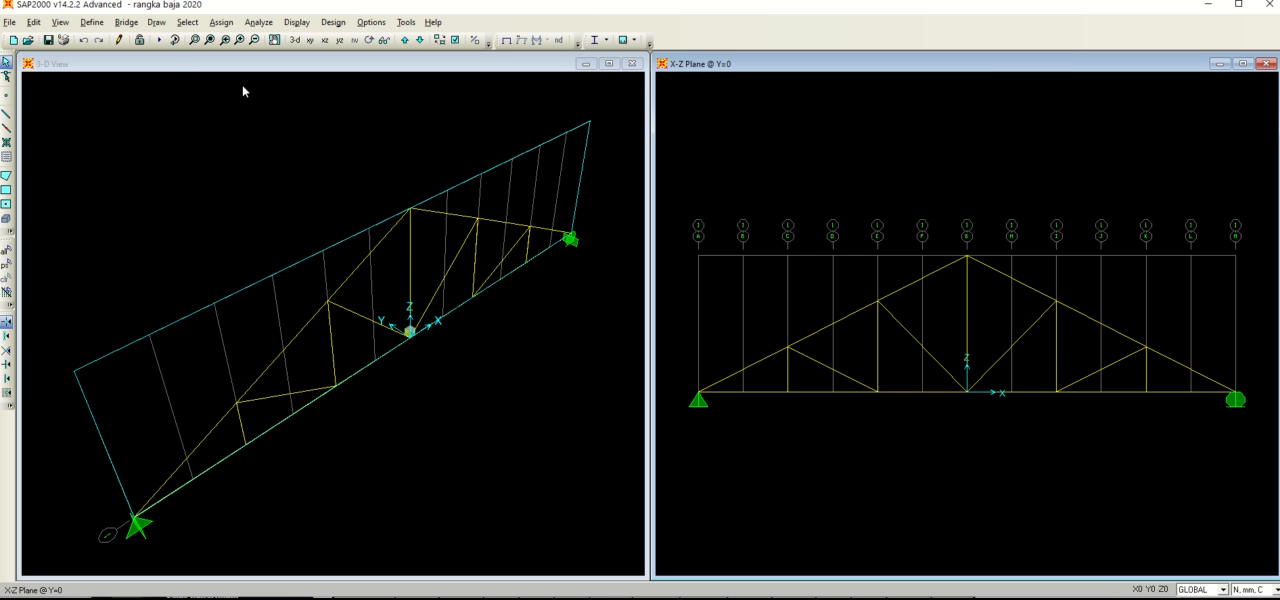
Step: Run the analysis for the DEAD load case only, leaving the MODAL case set to Do Not Run
{"action": "left_click", "coordinate": [159, 42]}
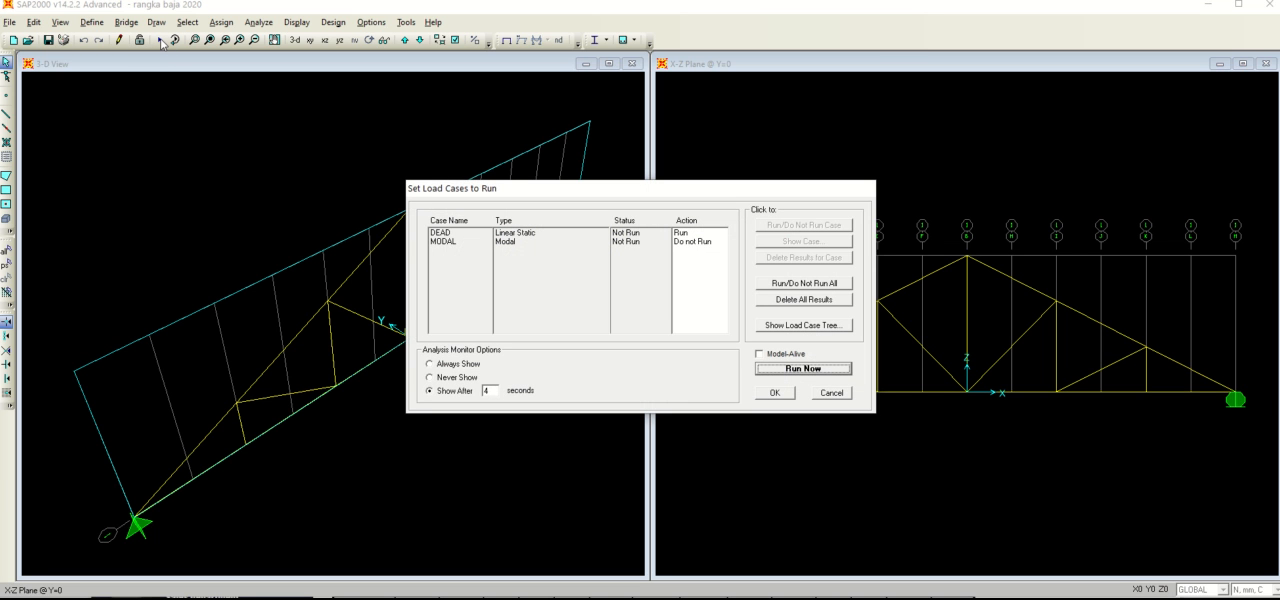
{"action": "left_click", "coordinate": [513, 242]}
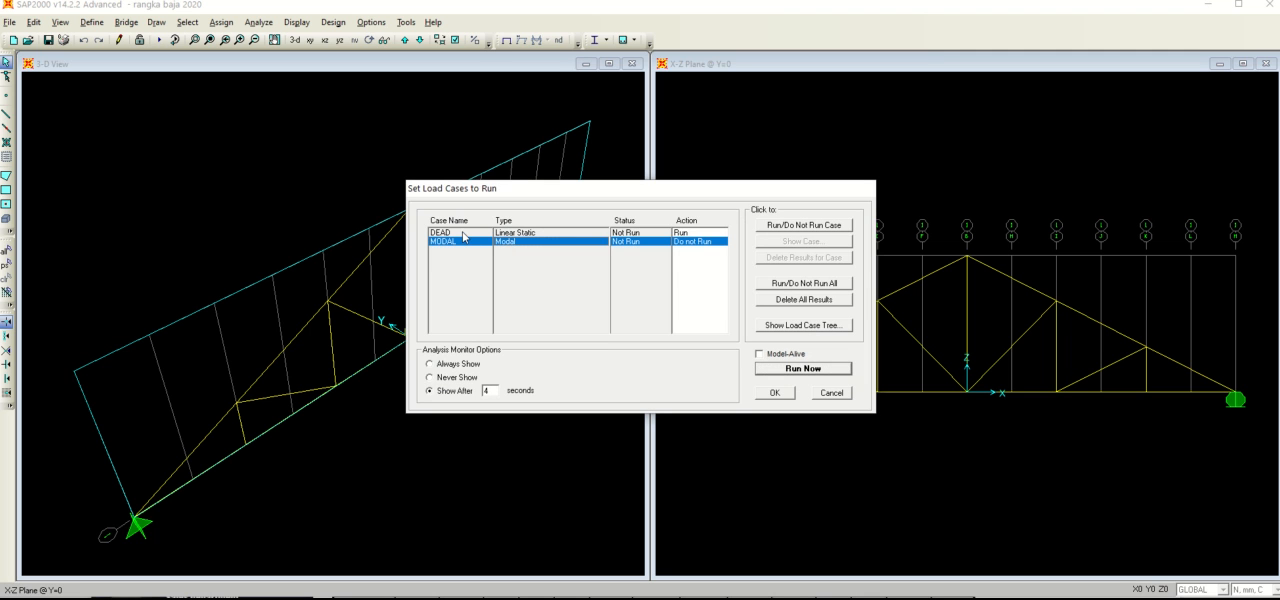
{"action": "left_click", "coordinate": [464, 234]}
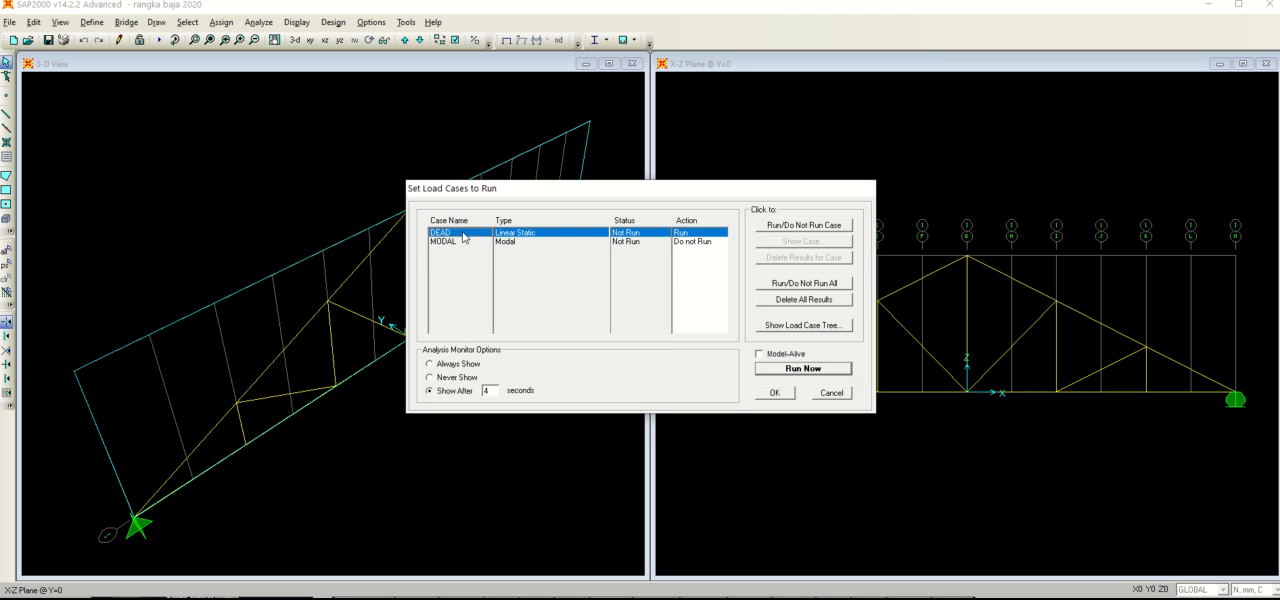
{"action": "left_click", "coordinate": [696, 244]}
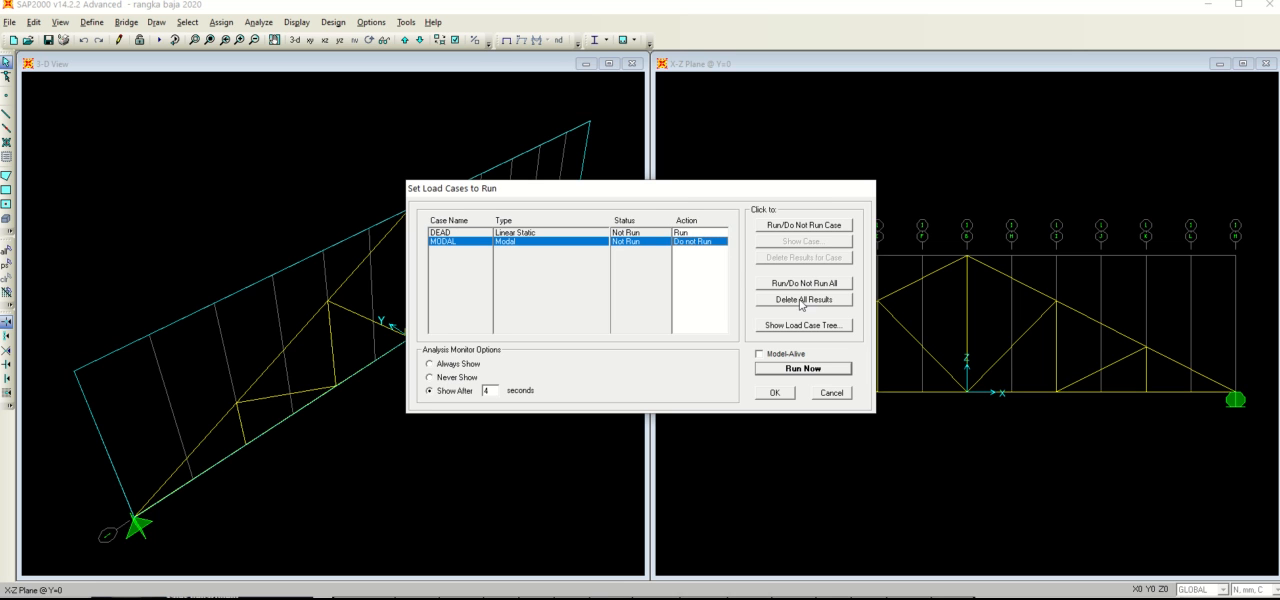
{"action": "left_click", "coordinate": [802, 368]}
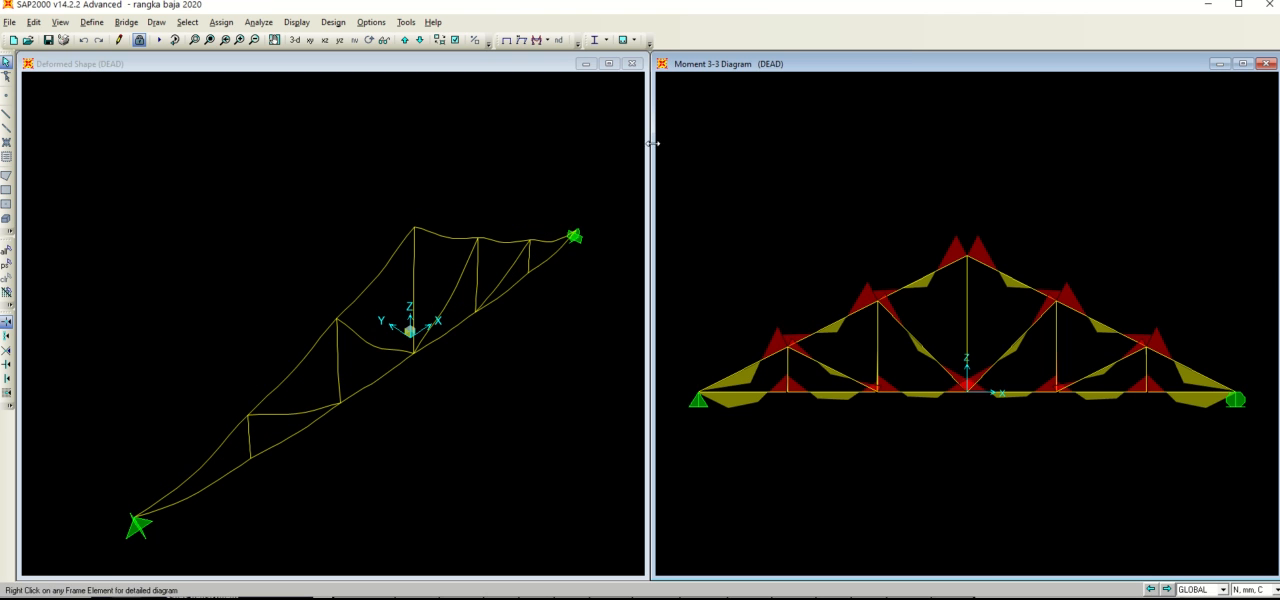
Step: Show the truss's deformed shape for the DEAD case in the X-Z view, then start and stop its animation
{"action": "left_click", "coordinate": [512, 42]}
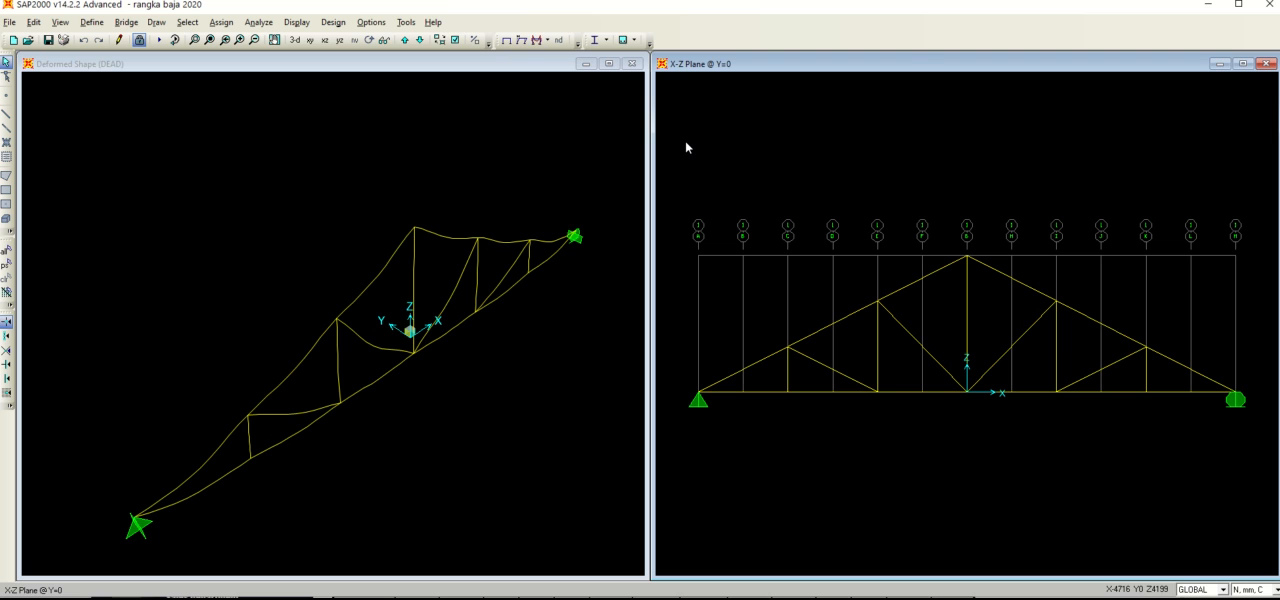
{"action": "left_click", "coordinate": [521, 42]}
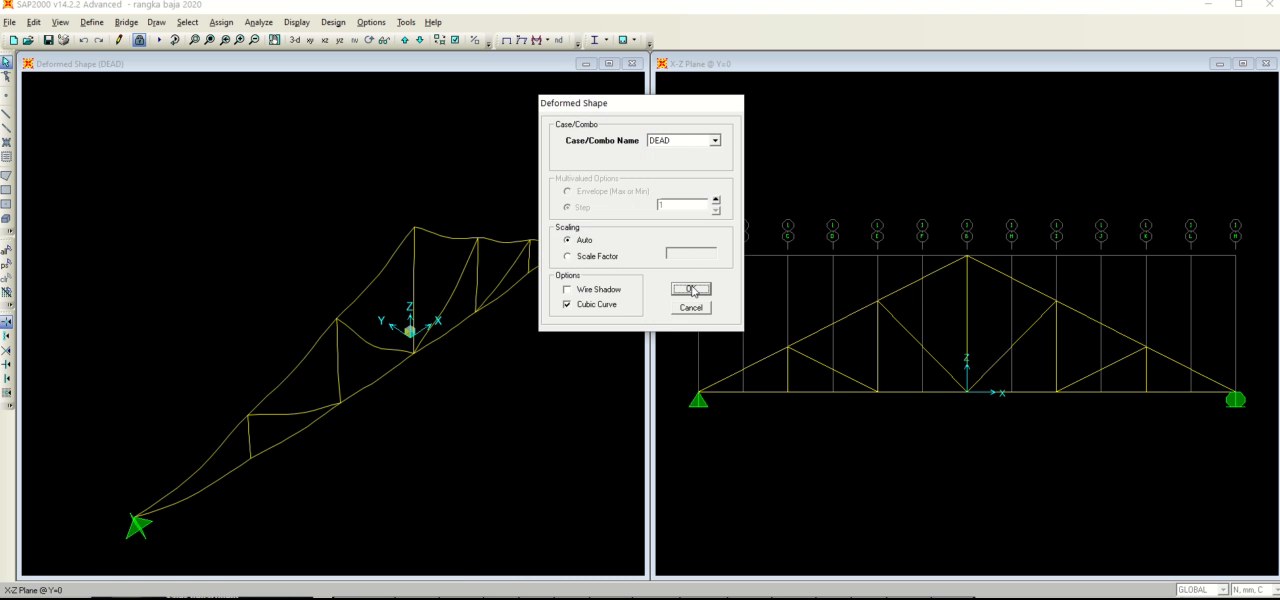
{"action": "left_click", "coordinate": [690, 288]}
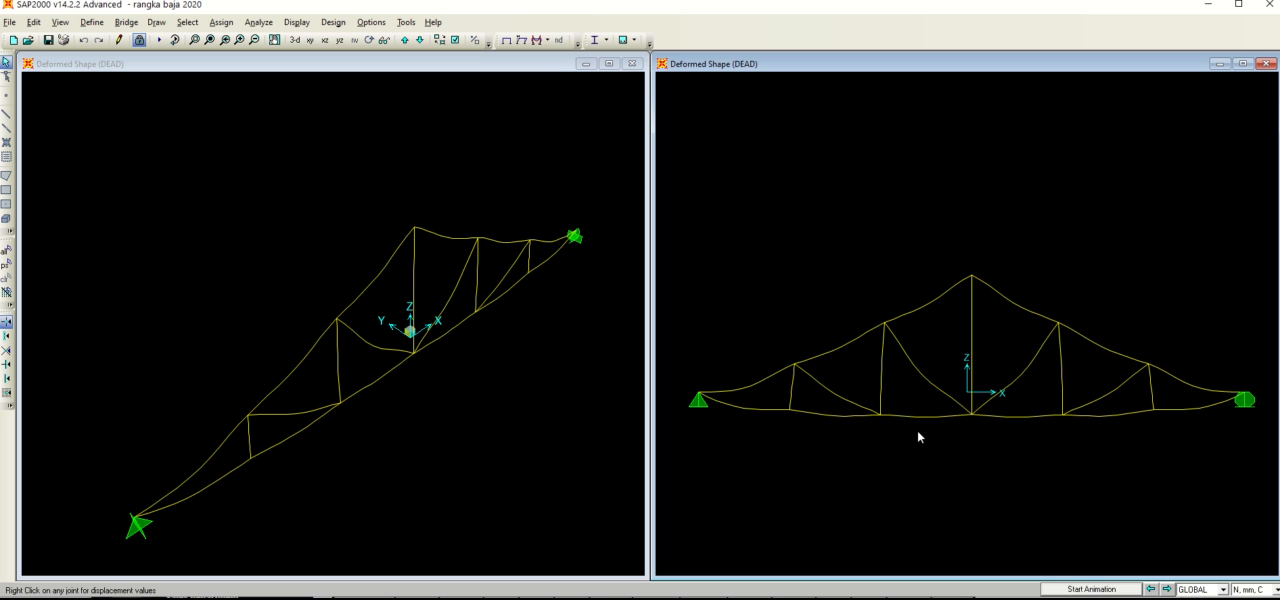
{"action": "left_click", "coordinate": [1095, 590]}
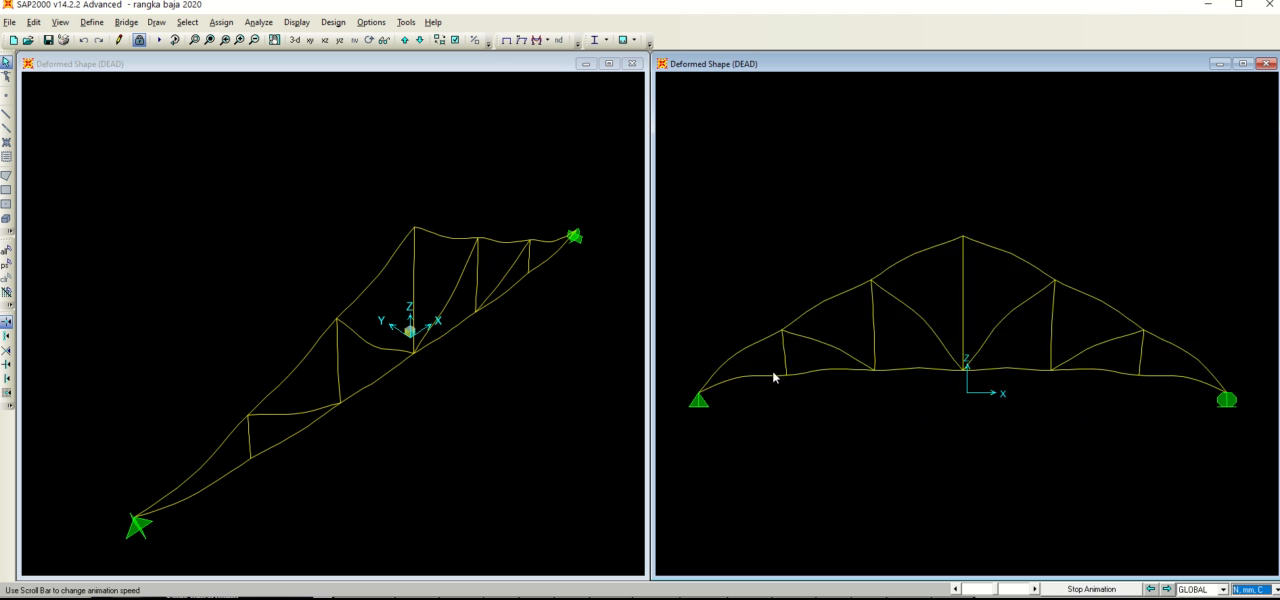
{"action": "left_click", "coordinate": [1091, 589]}
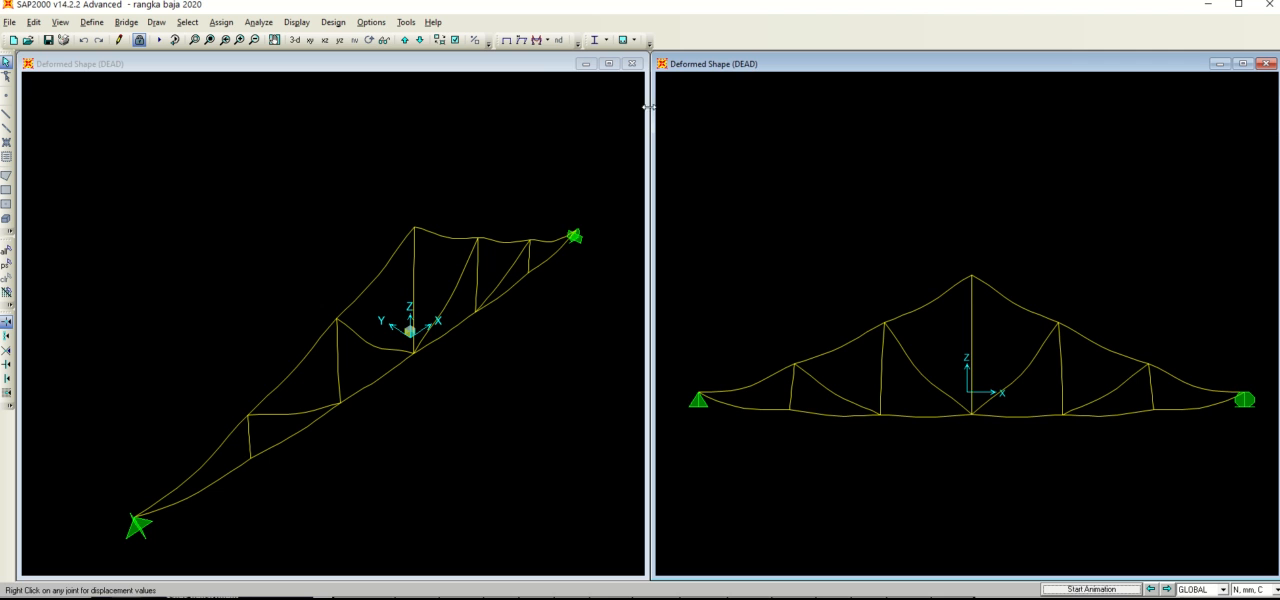
Step: Display the filled Moment 3-3 diagram of the frames for the DEAD case with automatic scaling in the X-Z view
{"action": "left_click", "coordinate": [507, 41]}
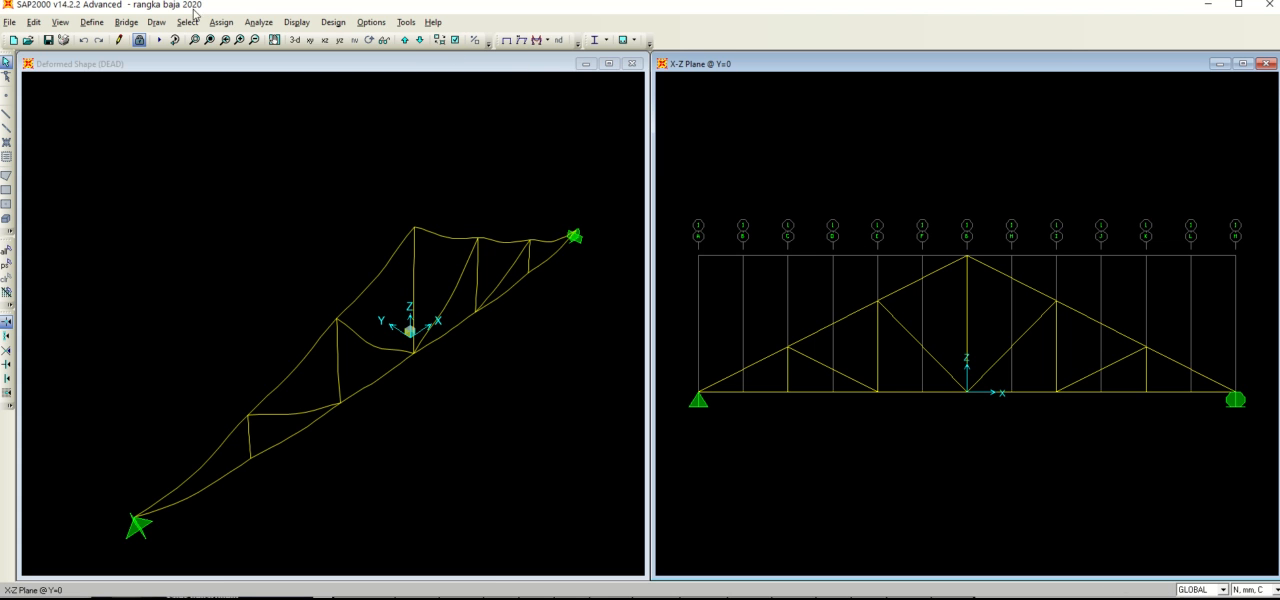
{"action": "left_click", "coordinate": [547, 41]}
{"action": "left_click", "coordinate": [547, 41]}
{"action": "left_click", "coordinate": [547, 41]}
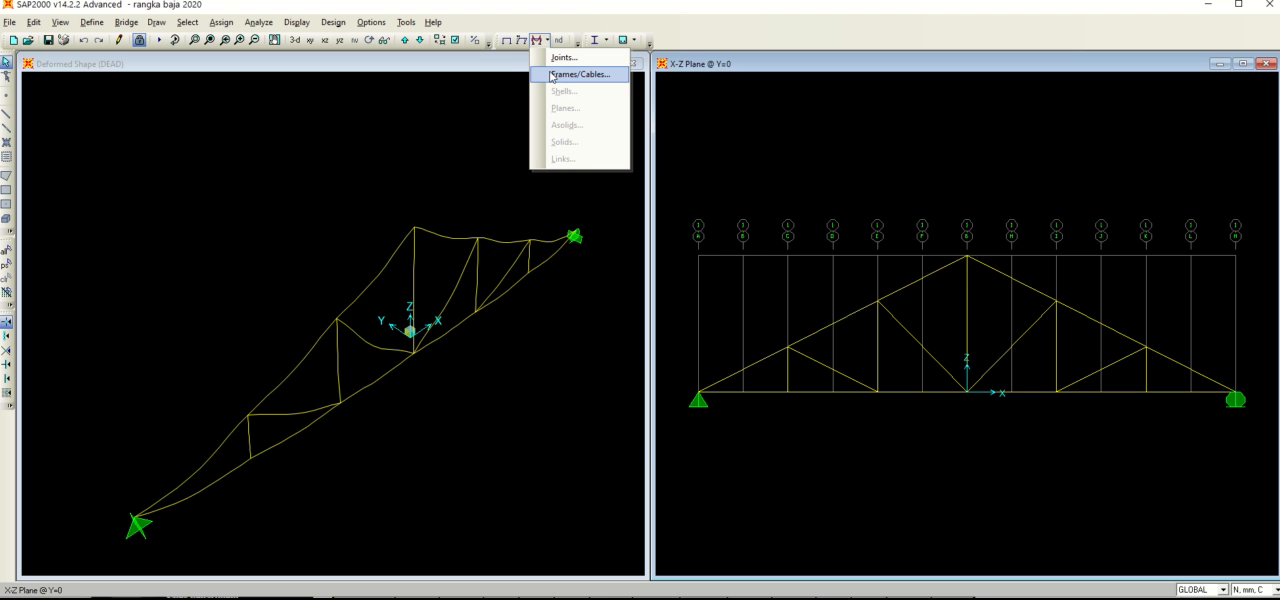
{"action": "left_click", "coordinate": [553, 76]}
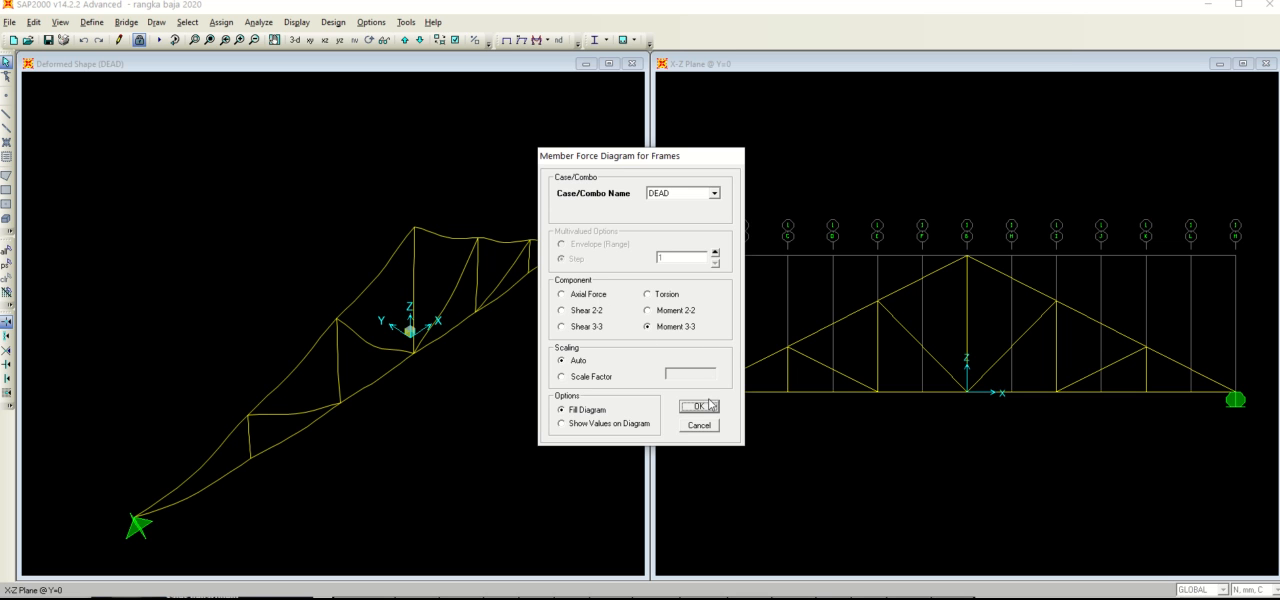
{"action": "left_click", "coordinate": [658, 296]}
{"action": "left_click", "coordinate": [673, 328]}
{"action": "left_click", "coordinate": [712, 410]}
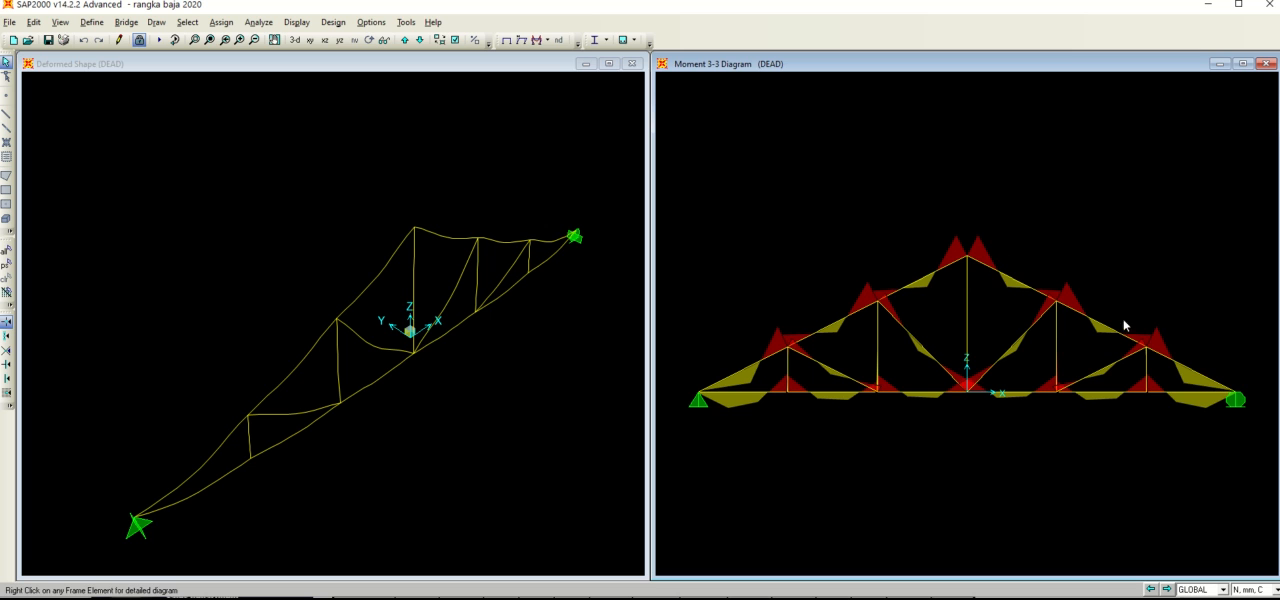
Step: Examine the moment diagram along the bottom chord and the other truss members in the X-Z view
{"action": "mouse_move", "coordinate": [1062, 392]}
{"action": "mouse_move", "coordinate": [1169, 392]}
{"action": "mouse_move", "coordinate": [788, 366]}
{"action": "right_click", "coordinate": [765, 158]}
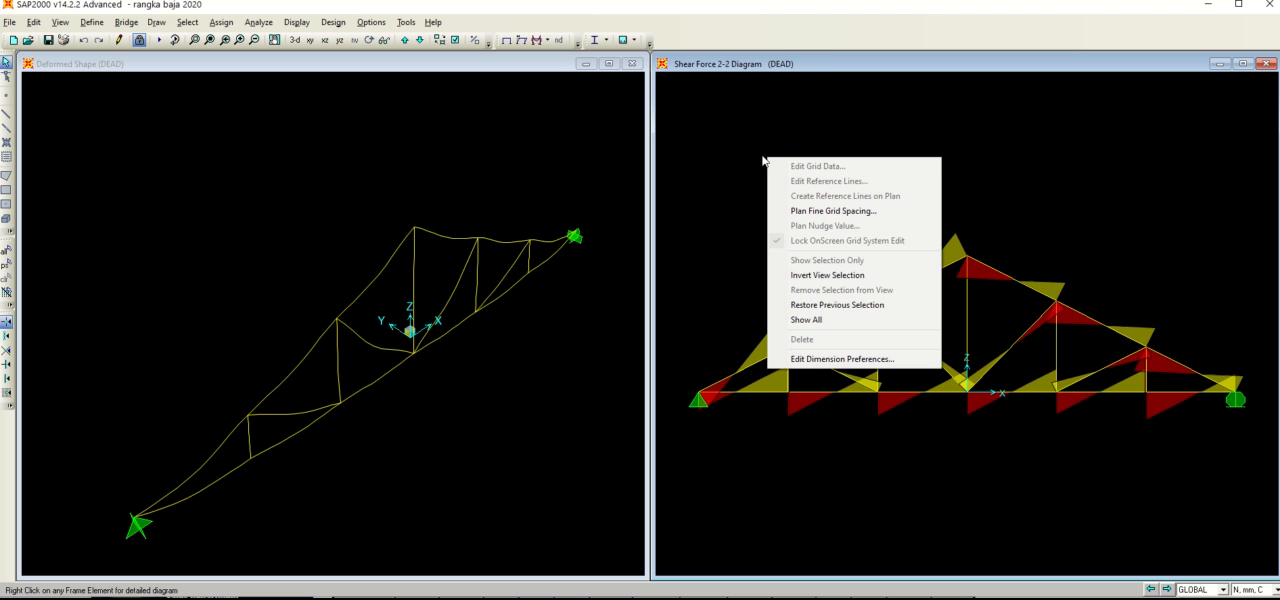
{"action": "left_click", "coordinate": [763, 158]}
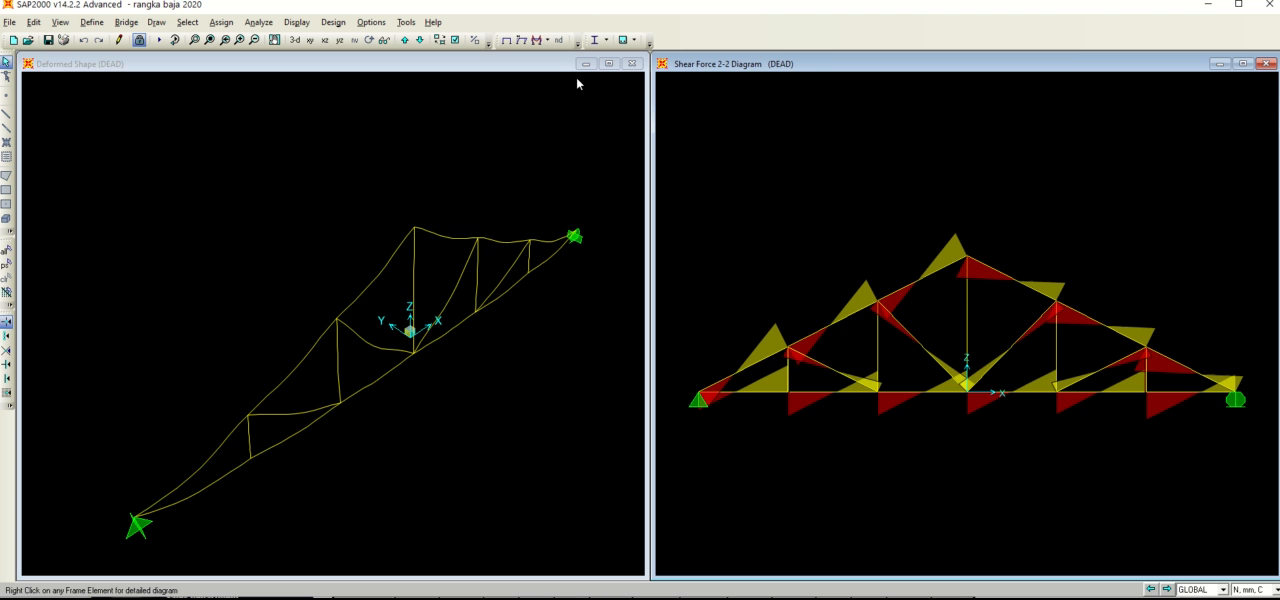
Step: Display the filled Axial Force diagram of the frames for the DEAD case in the X-Z view
{"action": "left_click", "coordinate": [538, 40]}
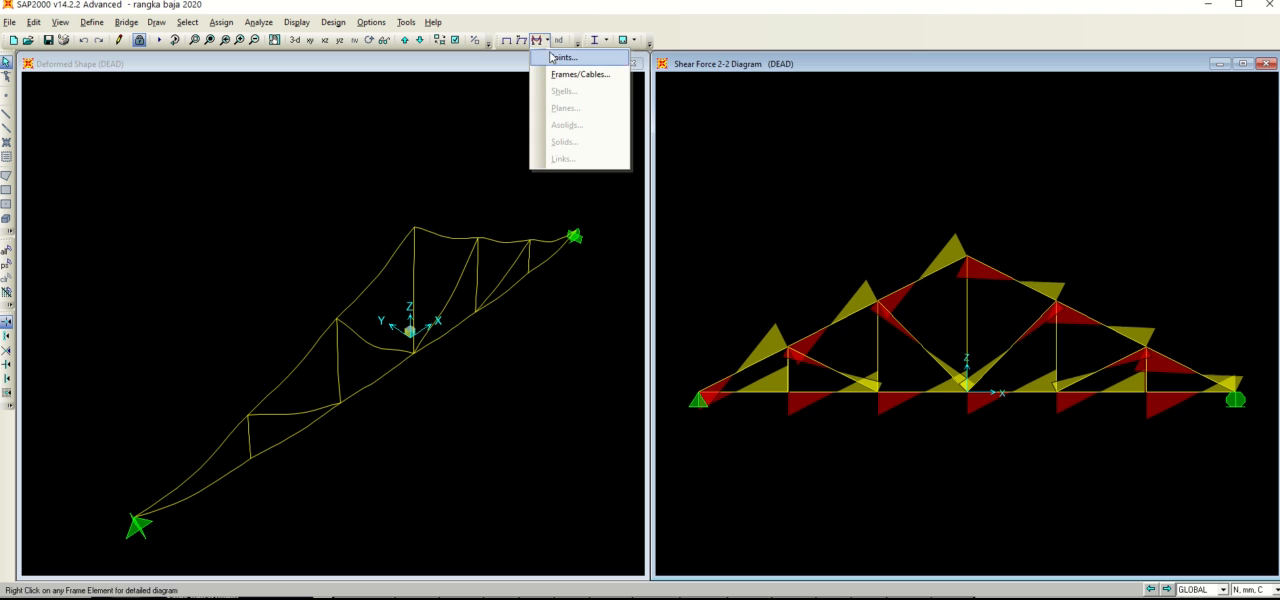
{"action": "left_click", "coordinate": [578, 74]}
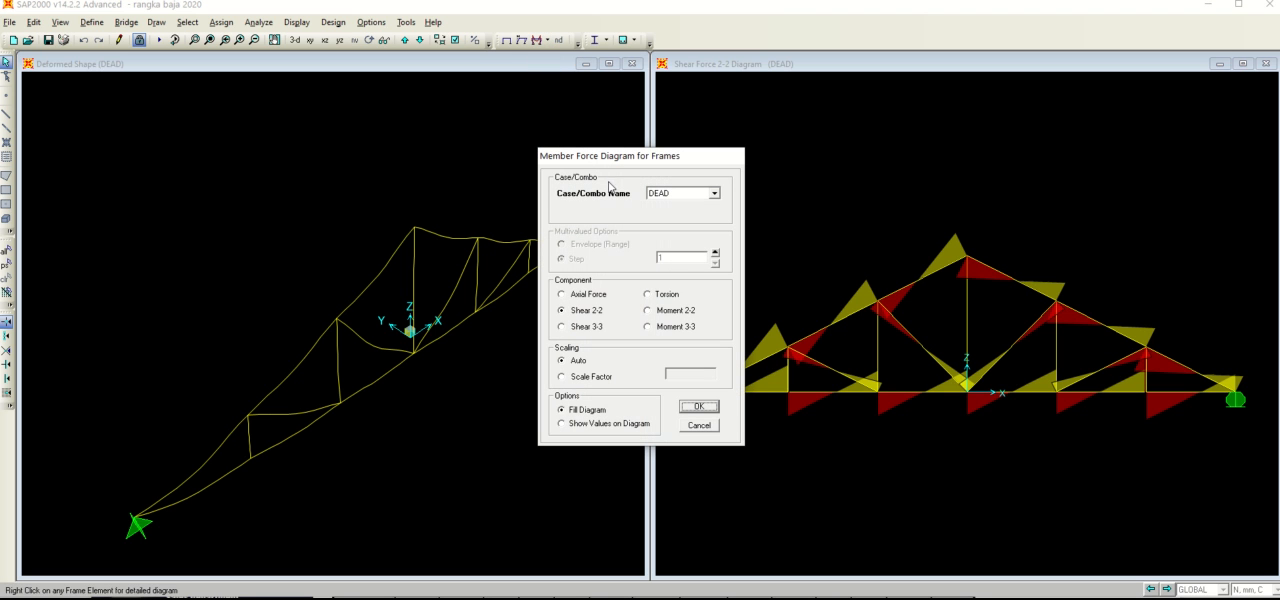
{"action": "left_click", "coordinate": [602, 295]}
{"action": "left_click", "coordinate": [698, 406]}
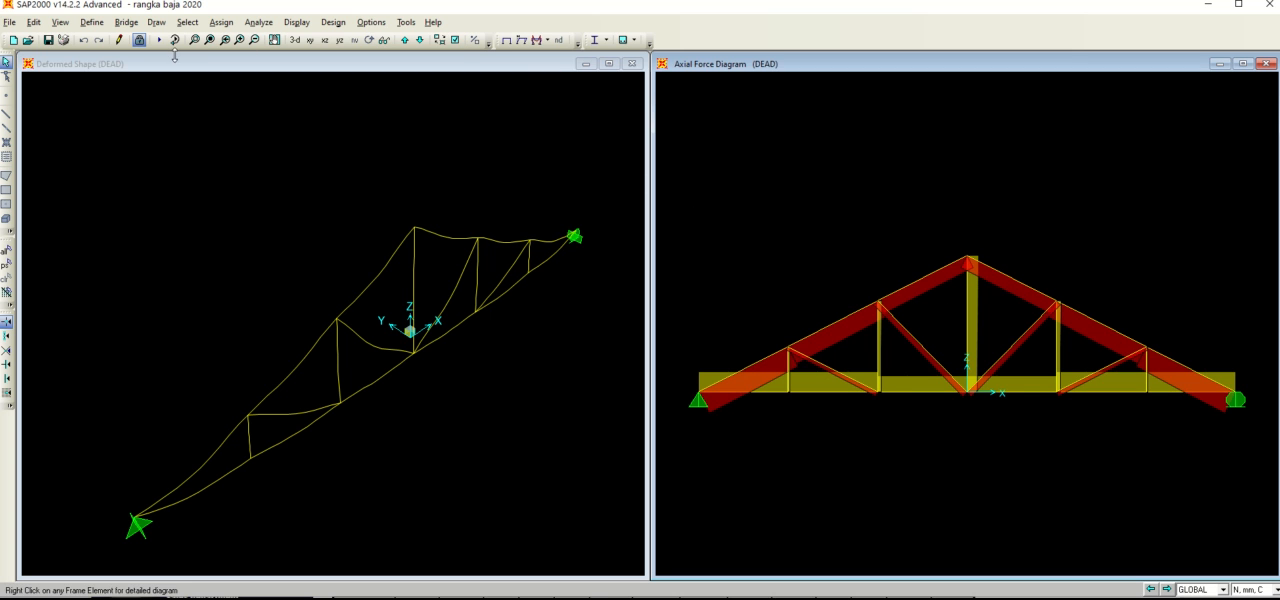
Step: Unlock the model and assign Moment 33 (Major) releases at the start and end of all truss frames, with partial fixity springs of 0
{"action": "left_click", "coordinate": [140, 40]}
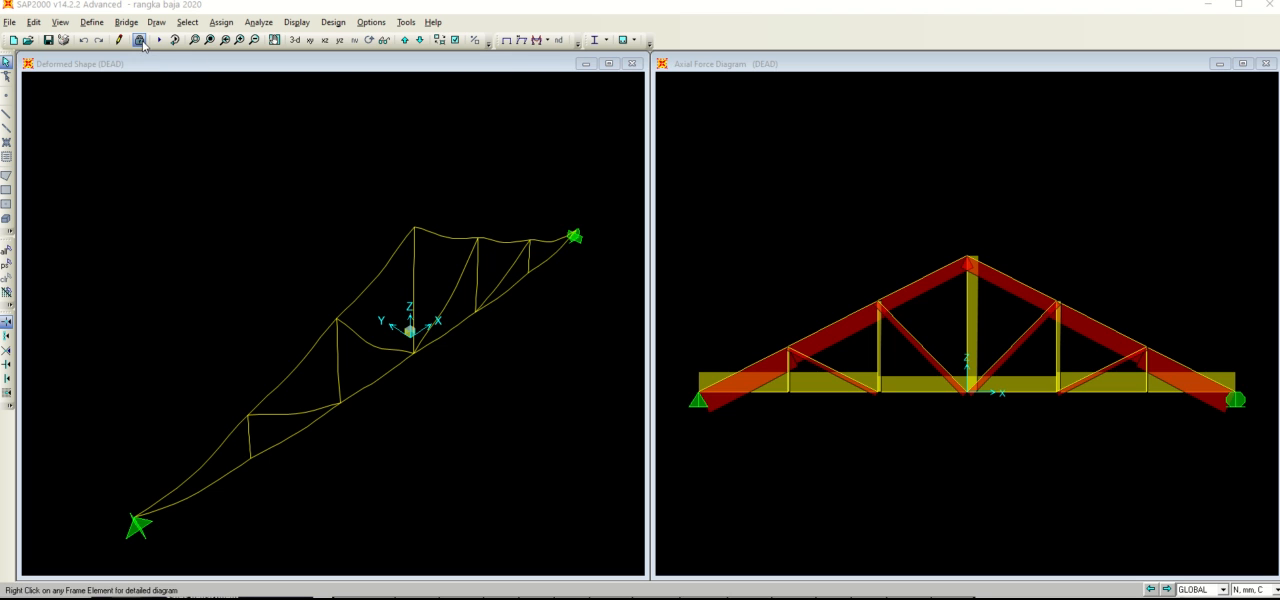
{"action": "left_click", "coordinate": [659, 338]}
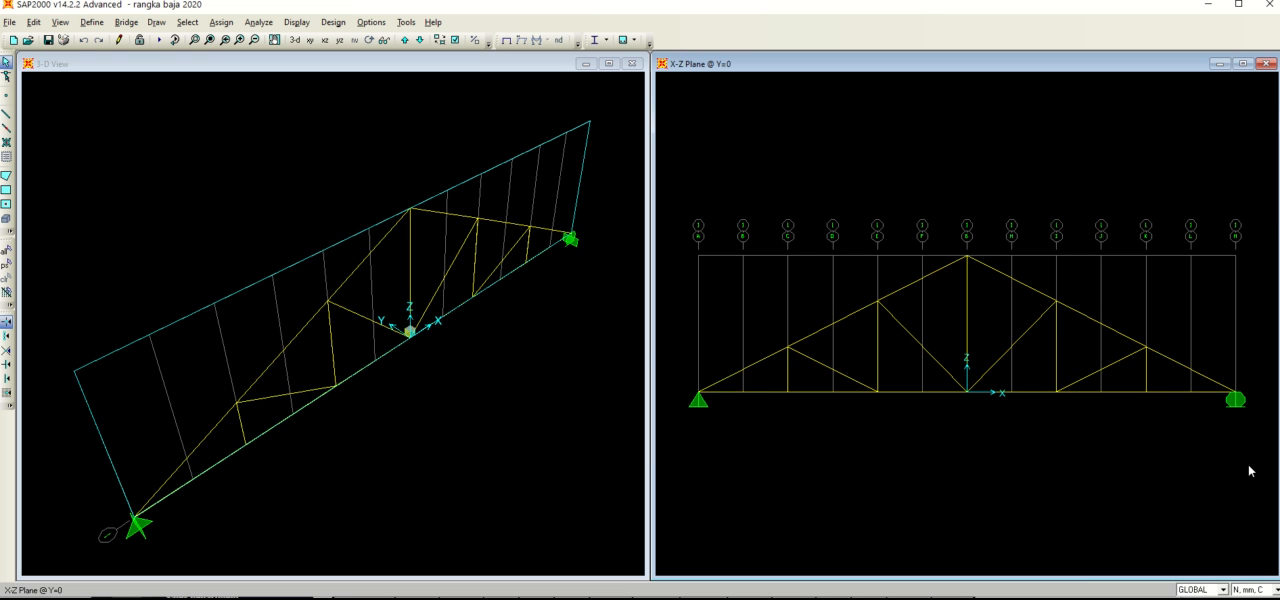
{"action": "left_click_drag", "start_coordinate": [1257, 471], "coordinate": [677, 174]}
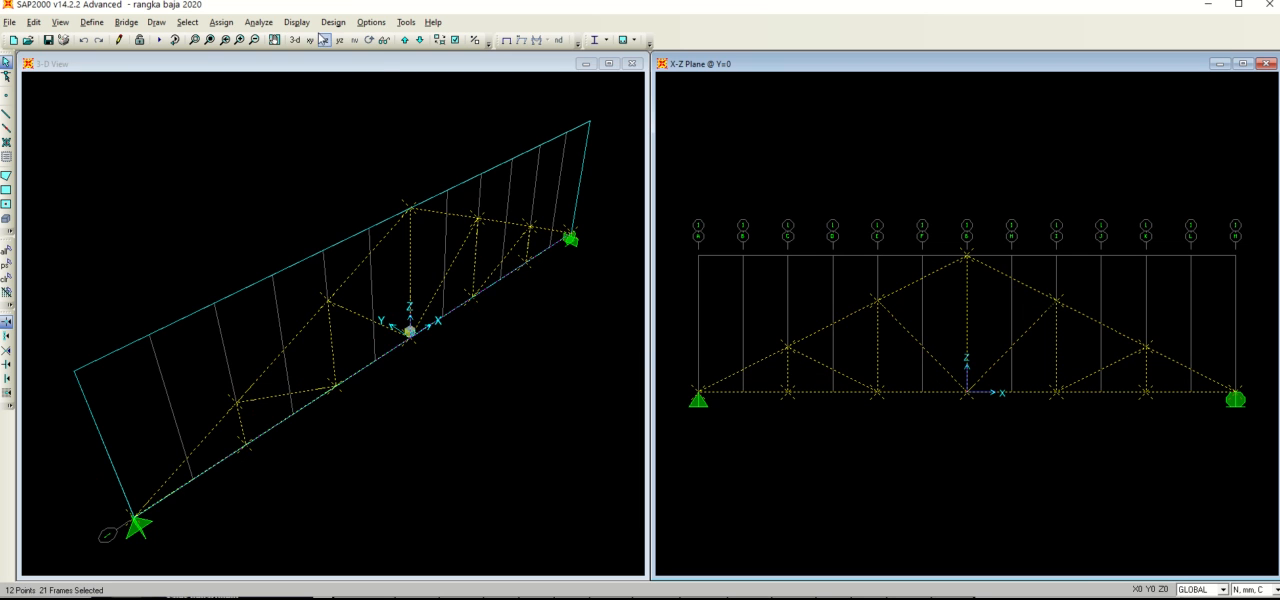
{"action": "left_click", "coordinate": [221, 22]}
{"action": "mouse_move", "coordinate": [252, 60]}
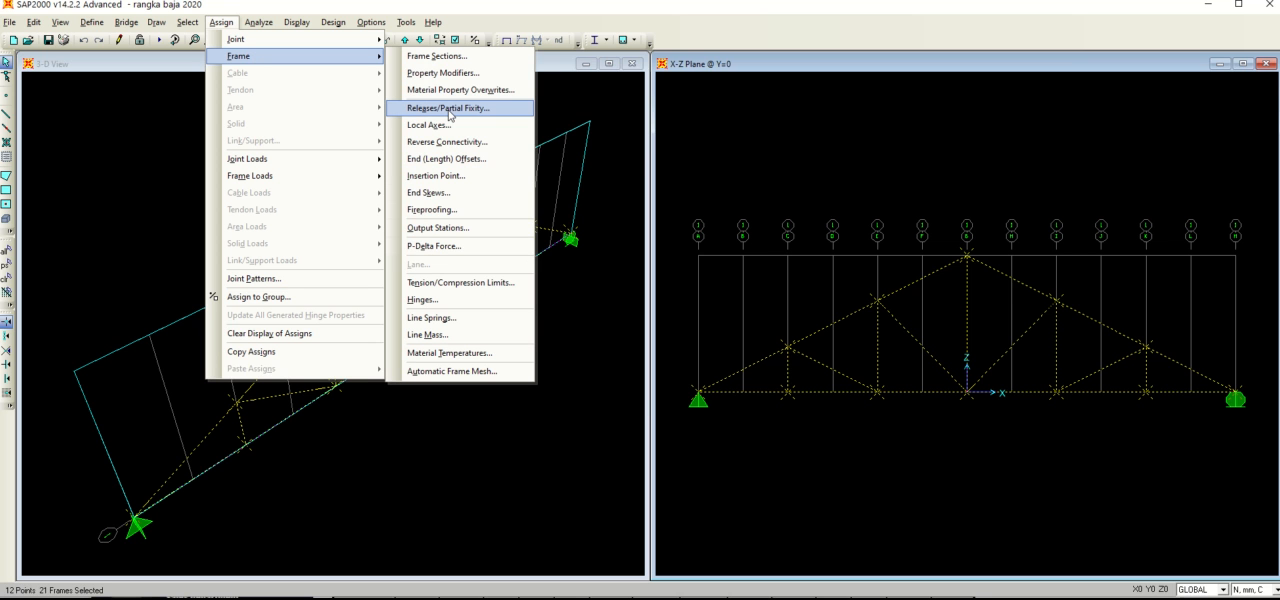
{"action": "left_click", "coordinate": [449, 110]}
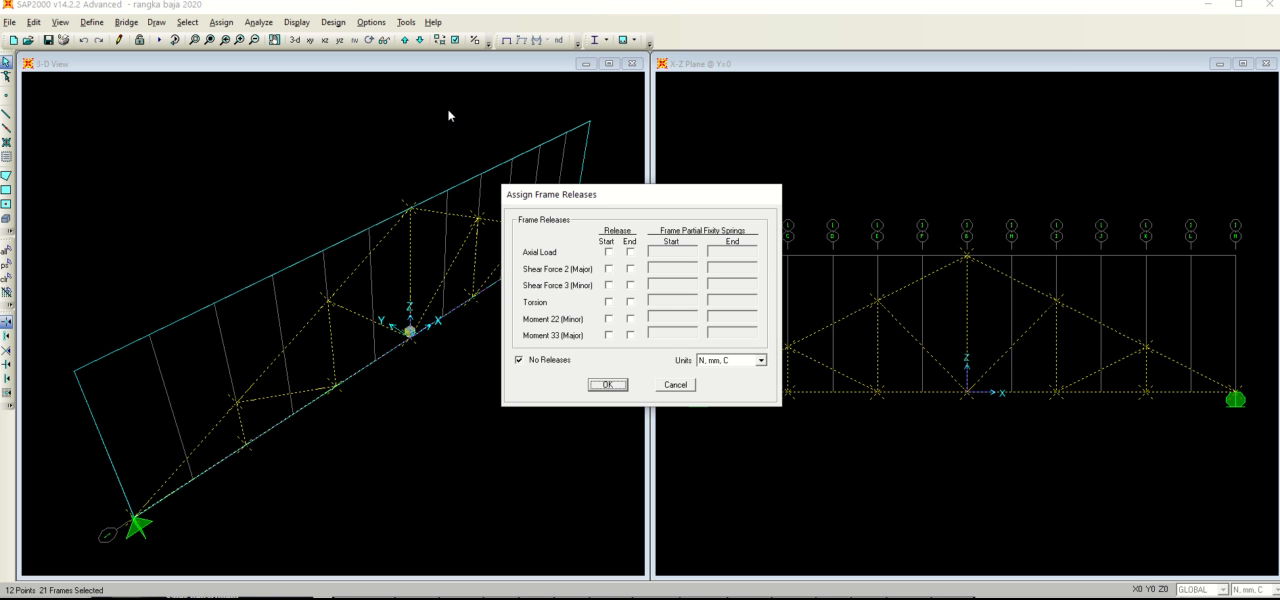
{"action": "left_click", "coordinate": [608, 336]}
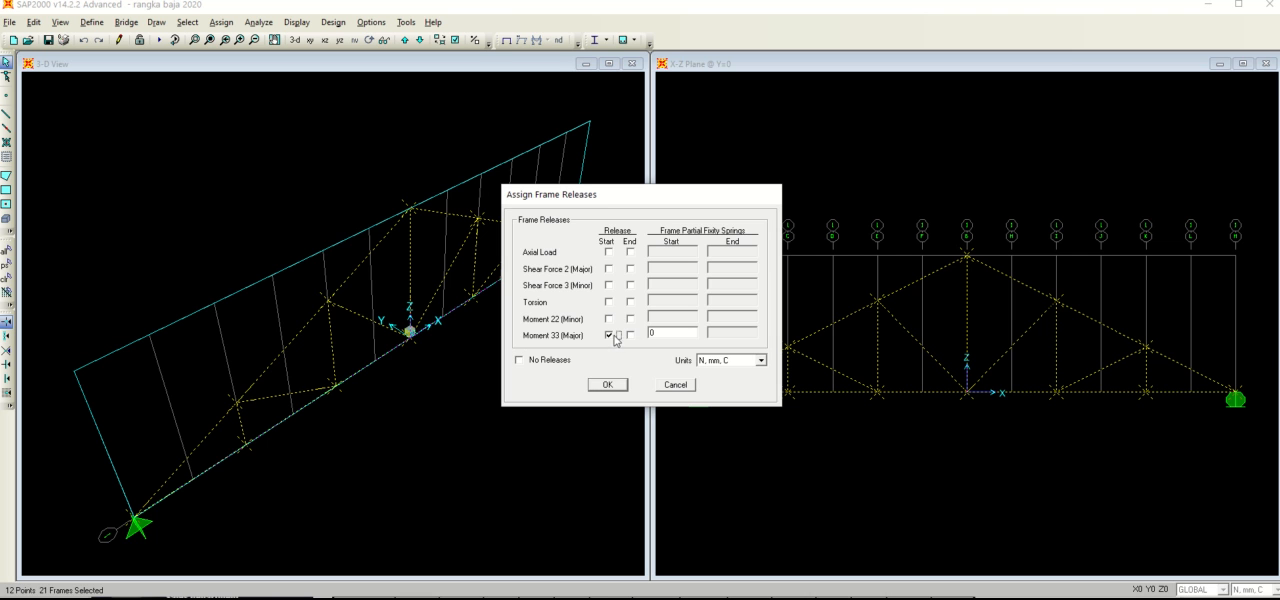
{"action": "left_click", "coordinate": [631, 336]}
{"action": "double_click", "coordinate": [655, 332]}
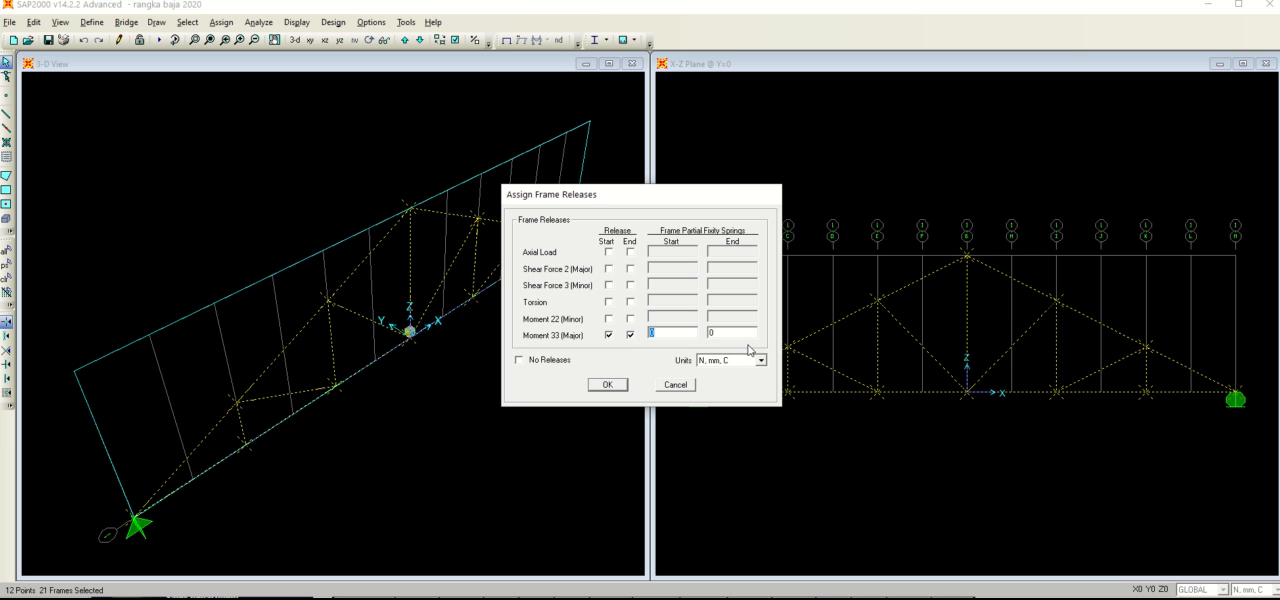
{"action": "key", "text": "Tab"}
{"action": "left_click", "coordinate": [607, 384]}
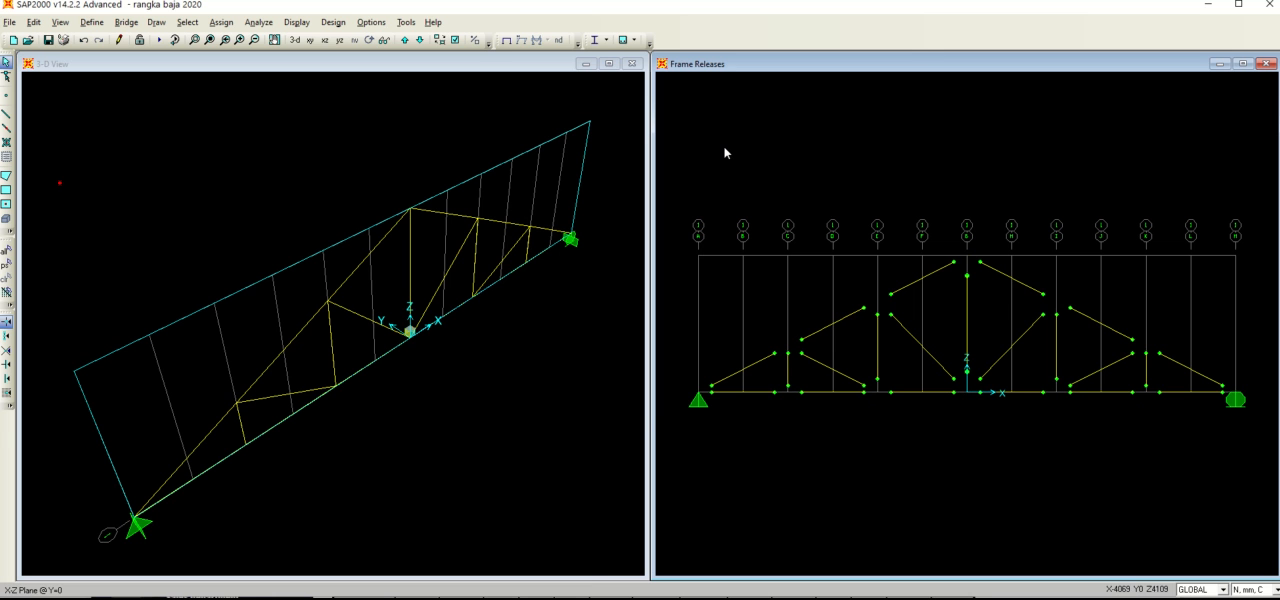
Step: Rerun the analysis for the DEAD case, then display and briefly animate the truss's deformed shape in the X-Z view
{"action": "left_click", "coordinate": [161, 42]}
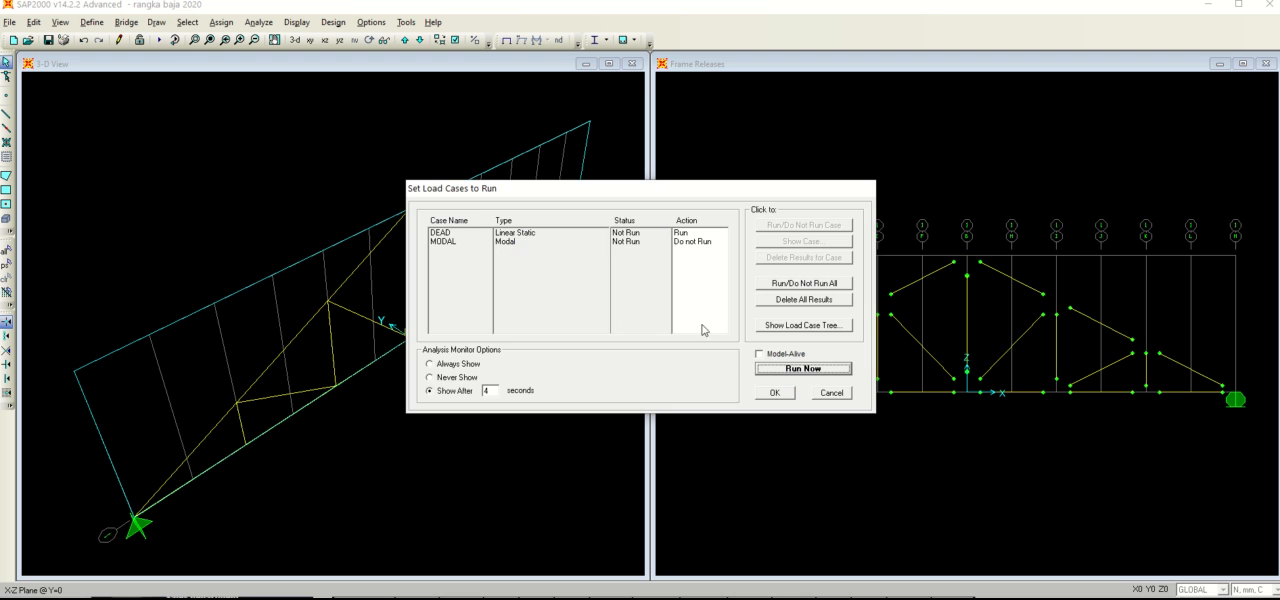
{"action": "left_click", "coordinate": [775, 368]}
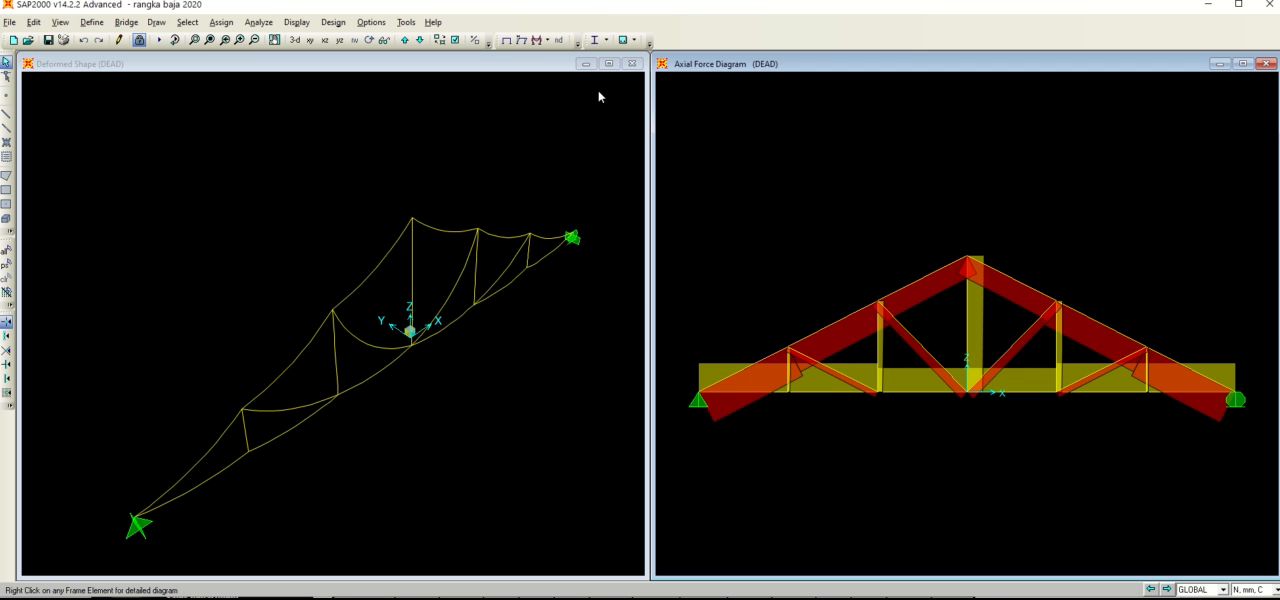
{"action": "left_click", "coordinate": [507, 40]}
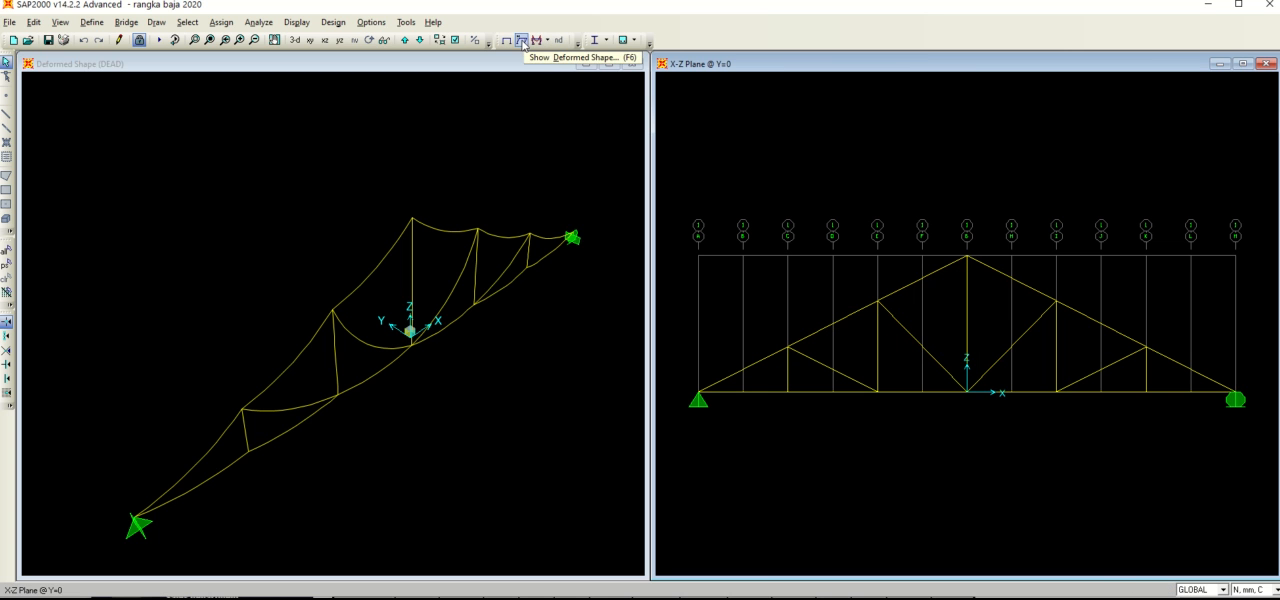
{"action": "left_click", "coordinate": [523, 41]}
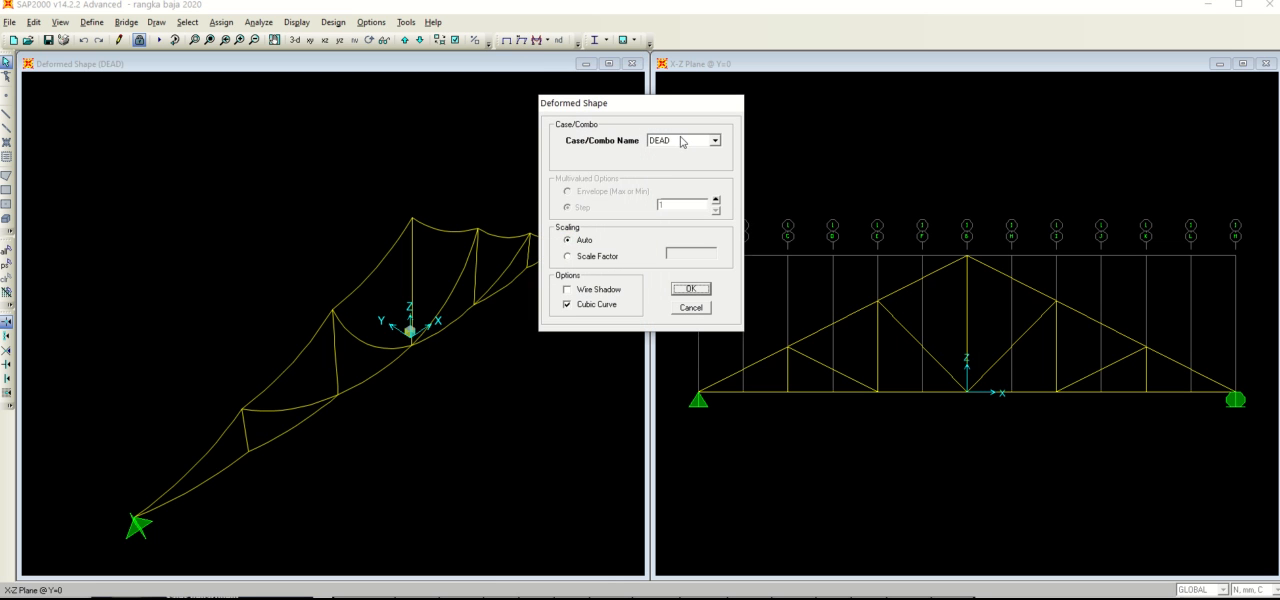
{"action": "left_click", "coordinate": [700, 290]}
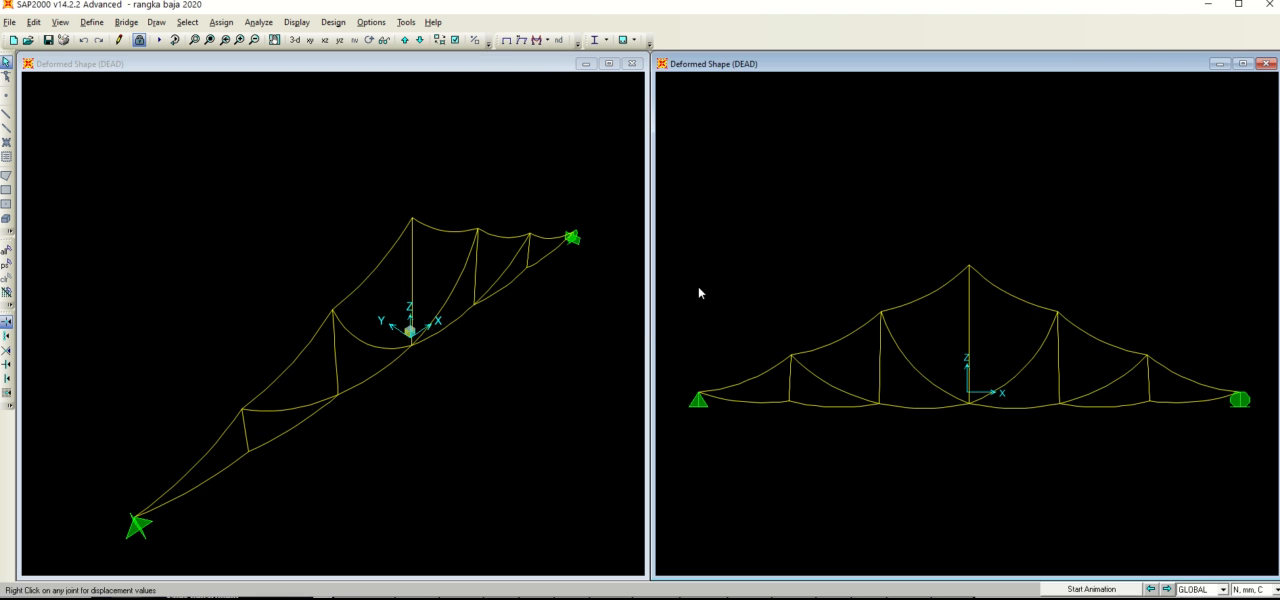
{"action": "left_click", "coordinate": [1056, 589]}
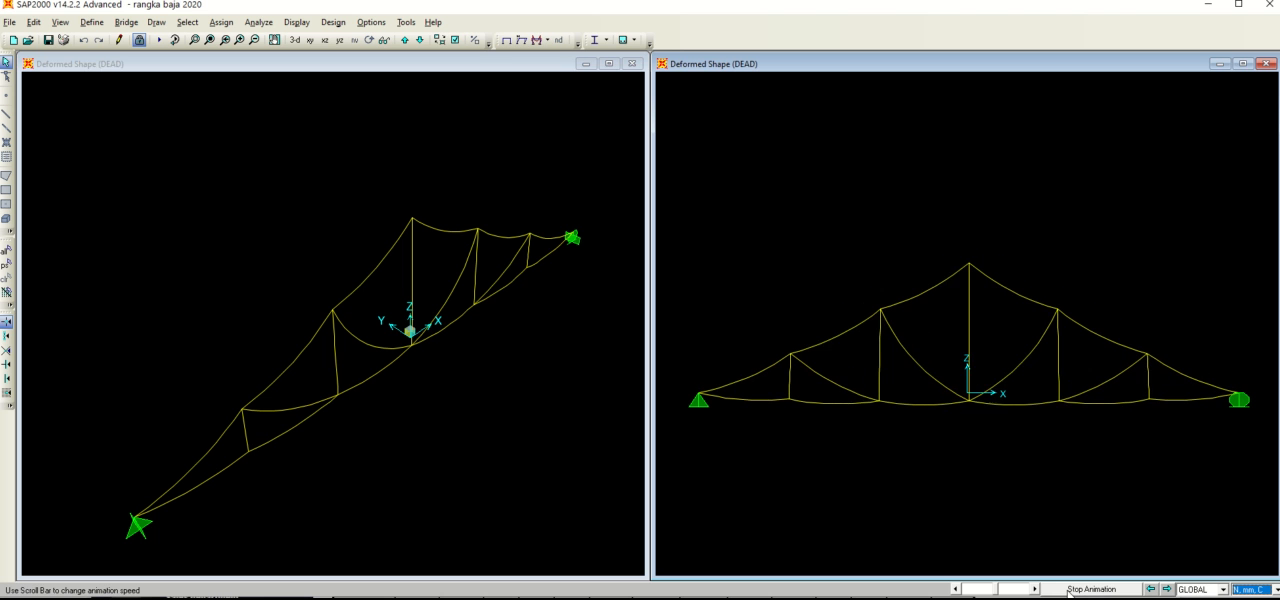
{"action": "left_click", "coordinate": [1068, 590]}
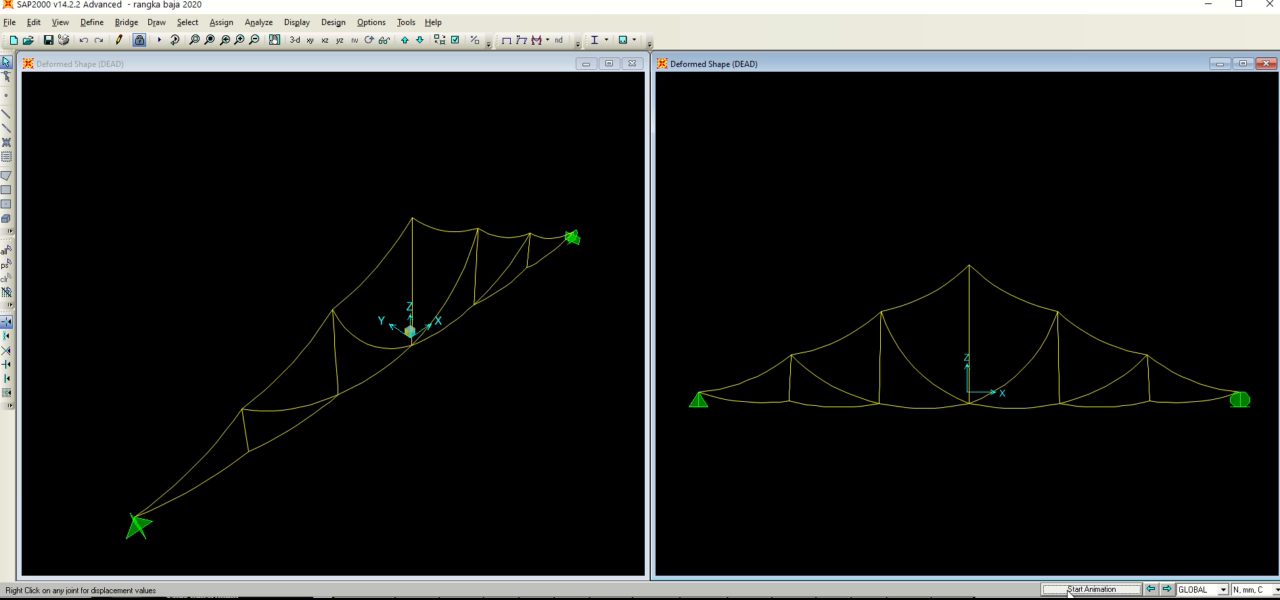